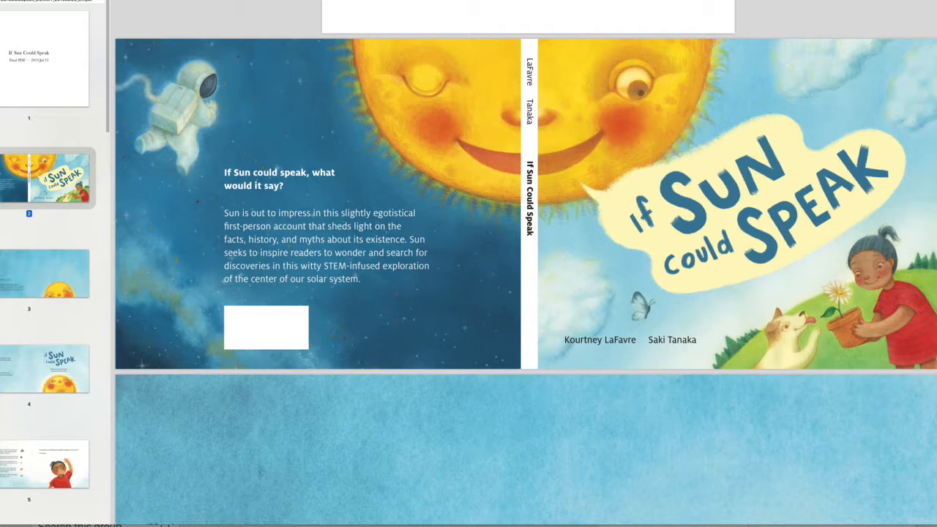
{"action": "scroll", "coordinate": [526, 263], "scroll_direction": "down", "scroll_amount": 3}
{"action": "scroll", "coordinate": [526, 263], "scroll_direction": "up", "scroll_amount": 4}
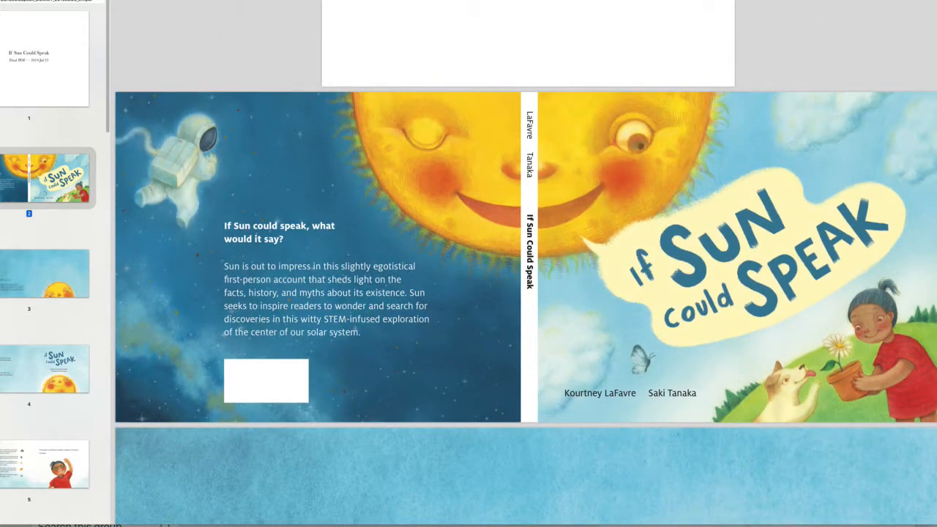
{"action": "scroll", "coordinate": [525, 263], "scroll_direction": "down", "scroll_amount": 2}
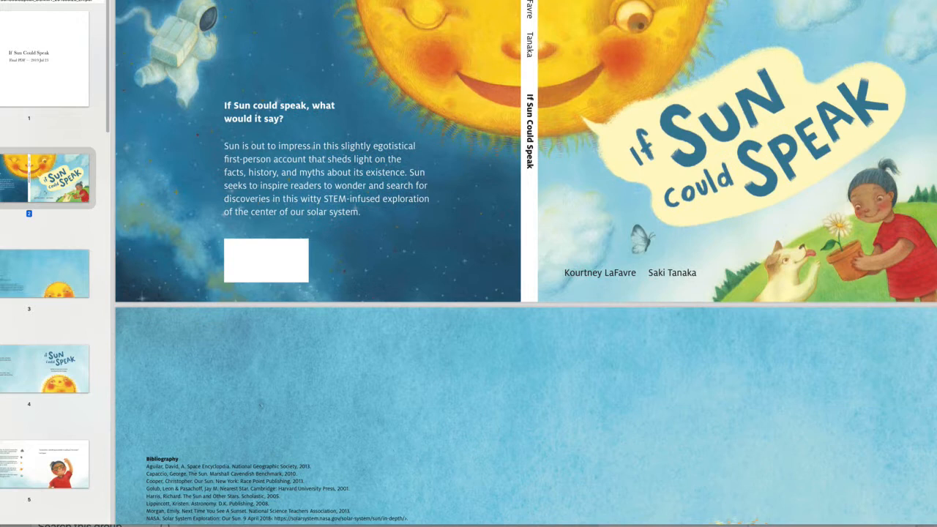
{"action": "scroll", "coordinate": [525, 263], "scroll_direction": "up", "scroll_amount": 1}
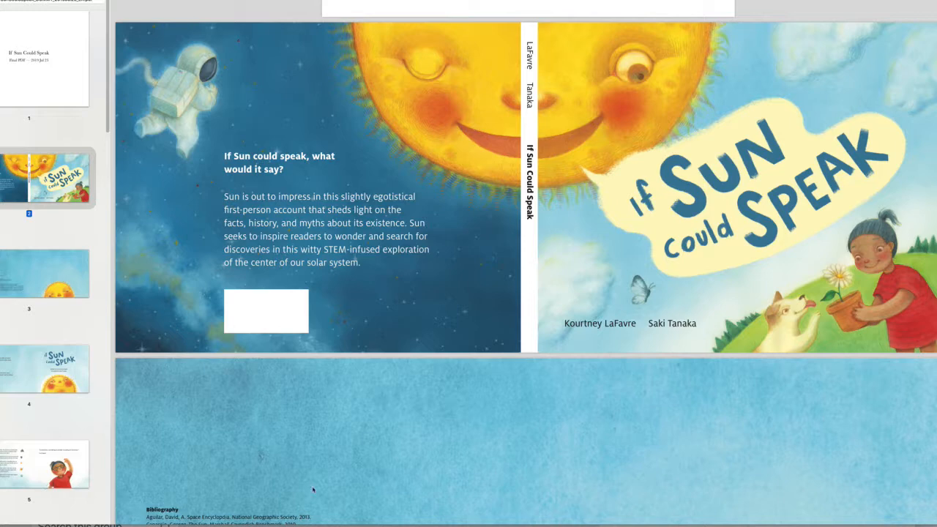
{"action": "scroll", "coordinate": [526, 264], "scroll_direction": "down", "scroll_amount": 1}
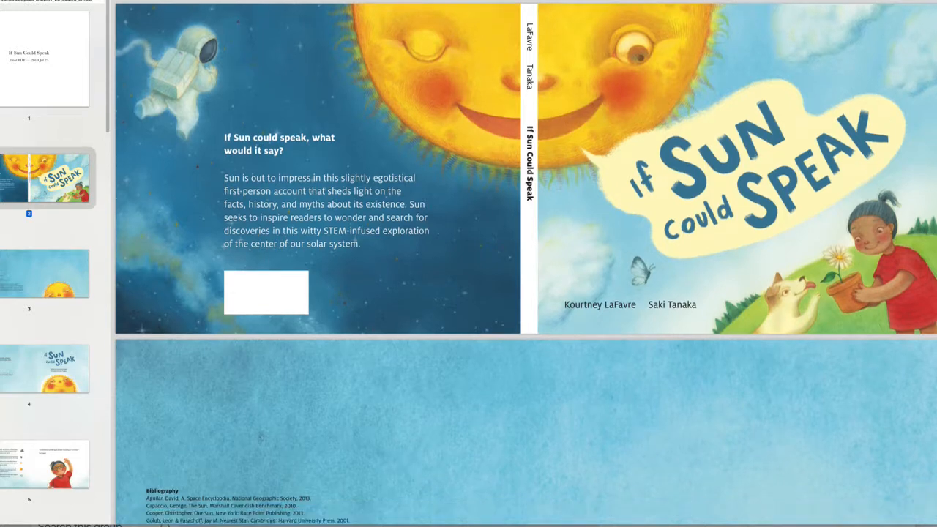
{"action": "scroll", "coordinate": [525, 264], "scroll_direction": "down", "scroll_amount": 4}
{"action": "scroll", "coordinate": [525, 264], "scroll_direction": "down", "scroll_amount": 3}
{"action": "scroll", "coordinate": [525, 264], "scroll_direction": "down", "scroll_amount": 1}
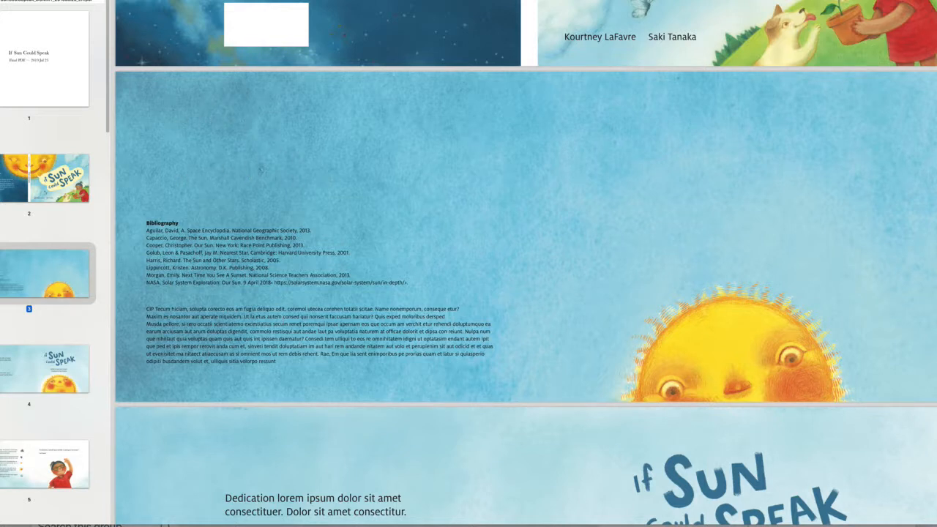
{"action": "scroll", "coordinate": [526, 293], "scroll_direction": "down", "scroll_amount": 3}
{"action": "scroll", "coordinate": [525, 292], "scroll_direction": "down", "scroll_amount": 10}
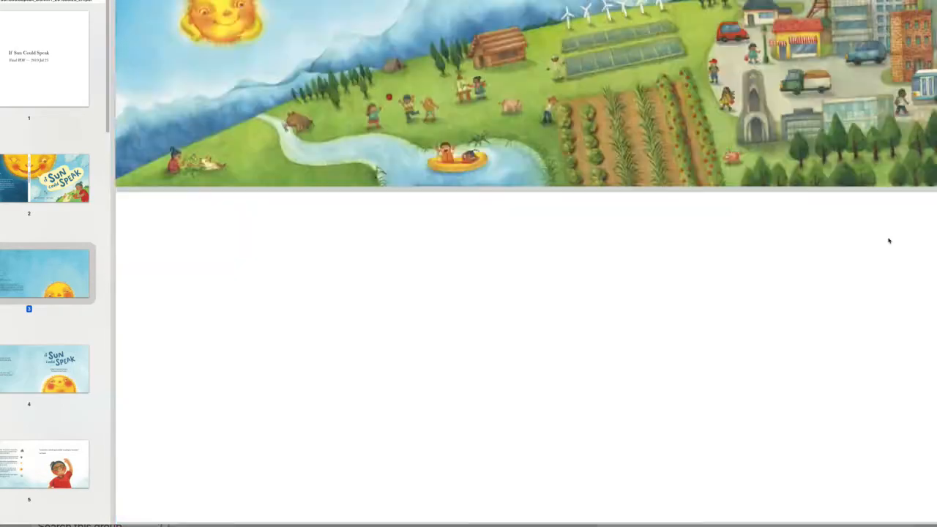
{"action": "scroll", "coordinate": [526, 293], "scroll_direction": "down", "scroll_amount": 10}
{"action": "scroll", "coordinate": [526, 293], "scroll_direction": "down", "scroll_amount": 10}
{"action": "scroll", "coordinate": [813, 476], "scroll_direction": "down", "scroll_amount": 10}
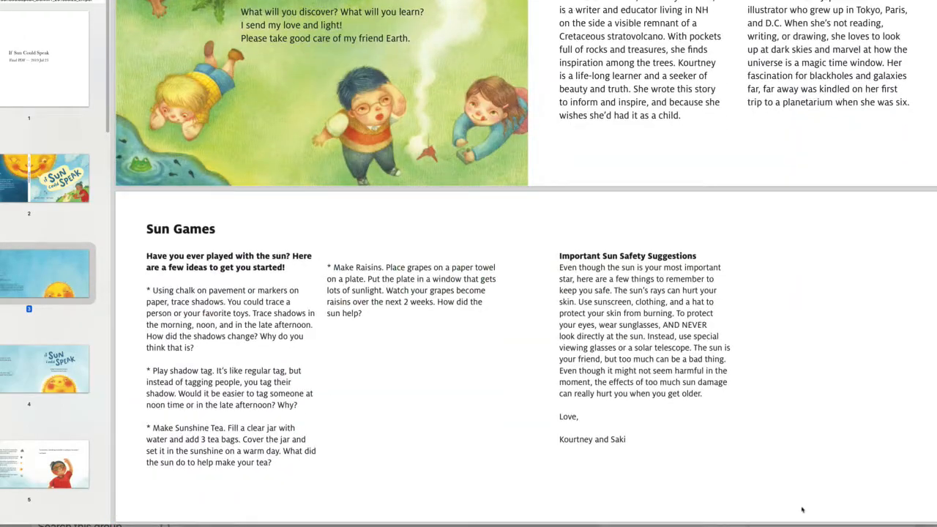
{"action": "scroll", "coordinate": [802, 505], "scroll_direction": "up", "scroll_amount": 5}
{"action": "scroll", "coordinate": [803, 476], "scroll_direction": "up", "scroll_amount": 3}
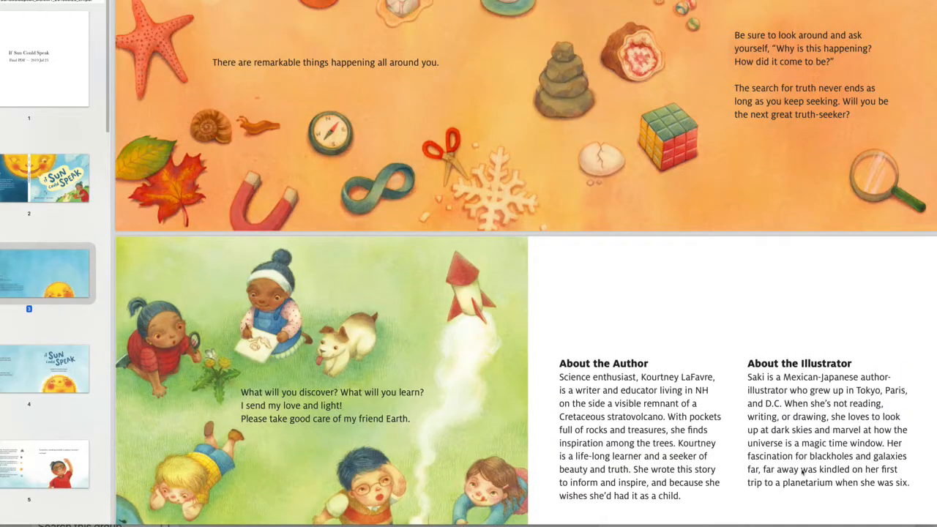
{"action": "scroll", "coordinate": [802, 472], "scroll_direction": "down", "scroll_amount": 1}
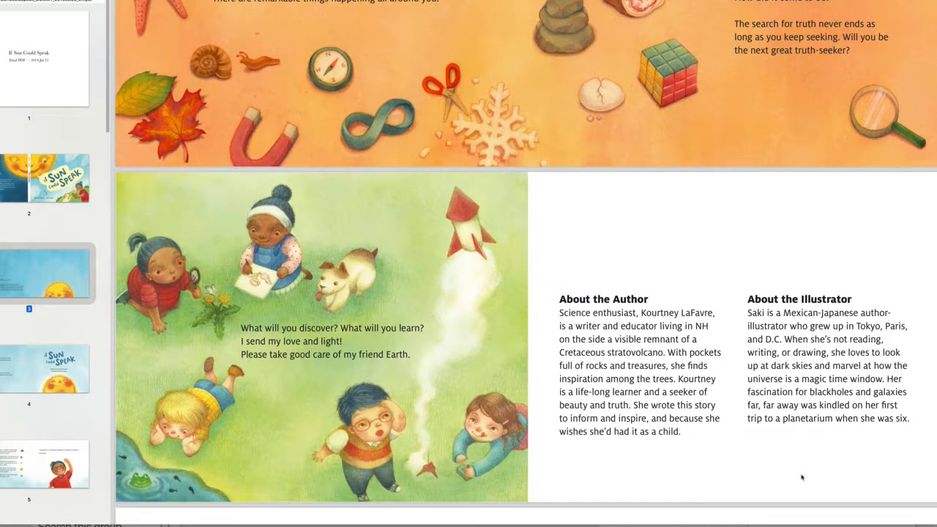
{"action": "scroll", "coordinate": [801, 475], "scroll_direction": "up", "scroll_amount": 5}
{"action": "scroll", "coordinate": [801, 449], "scroll_direction": "down", "scroll_amount": 2}
{"action": "scroll", "coordinate": [801, 464], "scroll_direction": "down", "scroll_amount": 3}
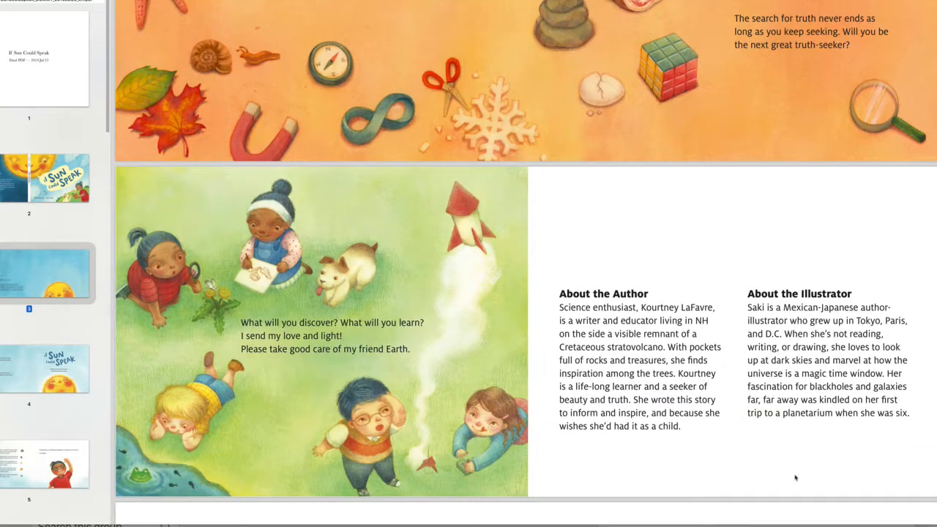
{"action": "scroll", "coordinate": [795, 477], "scroll_direction": "up", "scroll_amount": 1}
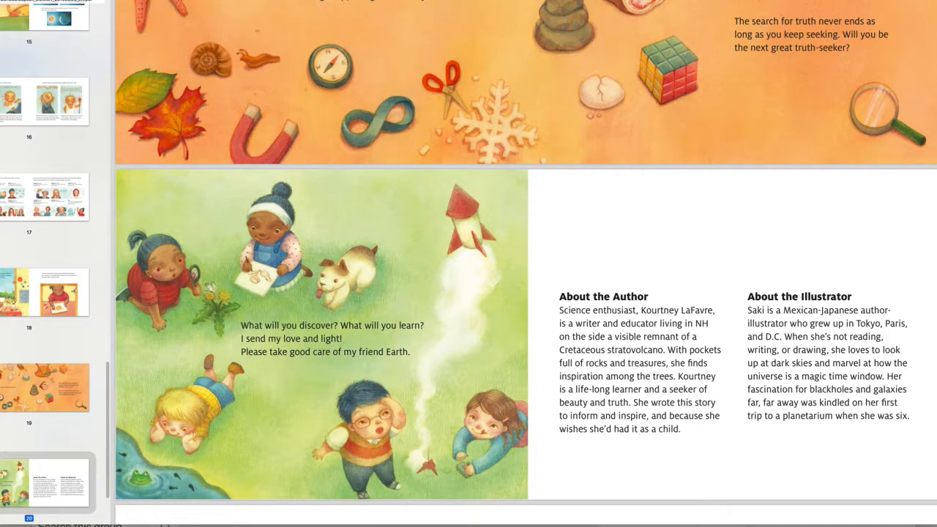
{"action": "scroll", "coordinate": [526, 293], "scroll_direction": "up", "scroll_amount": 10}
{"action": "scroll", "coordinate": [526, 292], "scroll_direction": "up", "scroll_amount": 10}
{"action": "scroll", "coordinate": [525, 292], "scroll_direction": "up", "scroll_amount": 10}
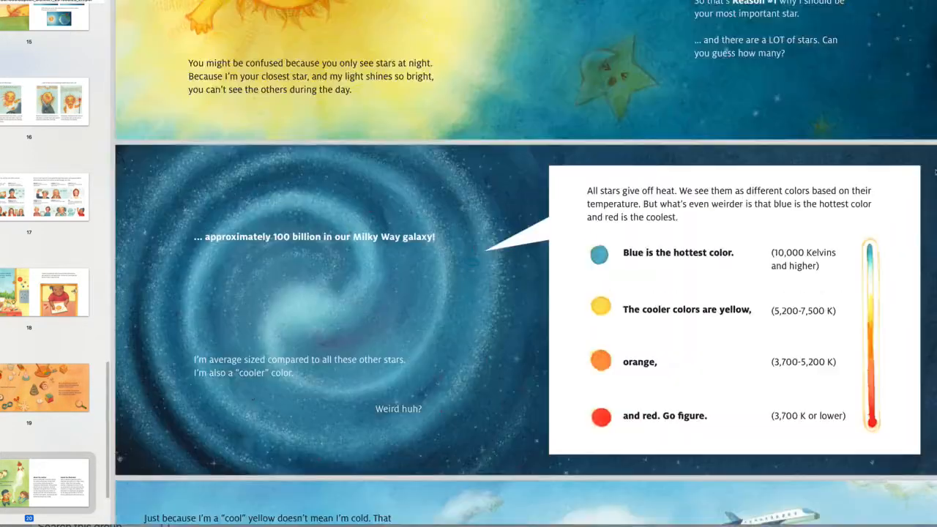
{"action": "scroll", "coordinate": [526, 293], "scroll_direction": "up", "scroll_amount": 10}
{"action": "scroll", "coordinate": [526, 293], "scroll_direction": "up", "scroll_amount": 10}
{"action": "scroll", "coordinate": [525, 293], "scroll_direction": "up", "scroll_amount": 8}
{"action": "scroll", "coordinate": [525, 292], "scroll_direction": "up", "scroll_amount": 5}
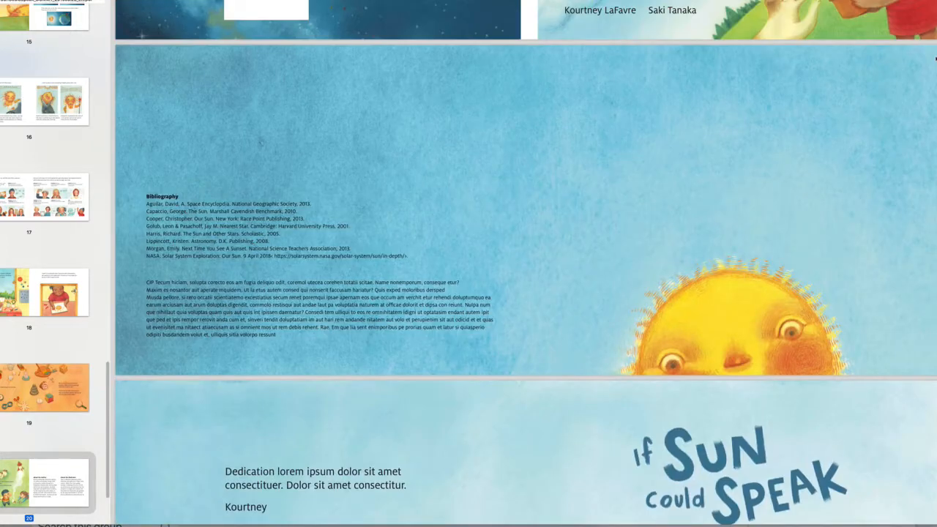
{"action": "scroll", "coordinate": [526, 292], "scroll_direction": "up", "scroll_amount": 2}
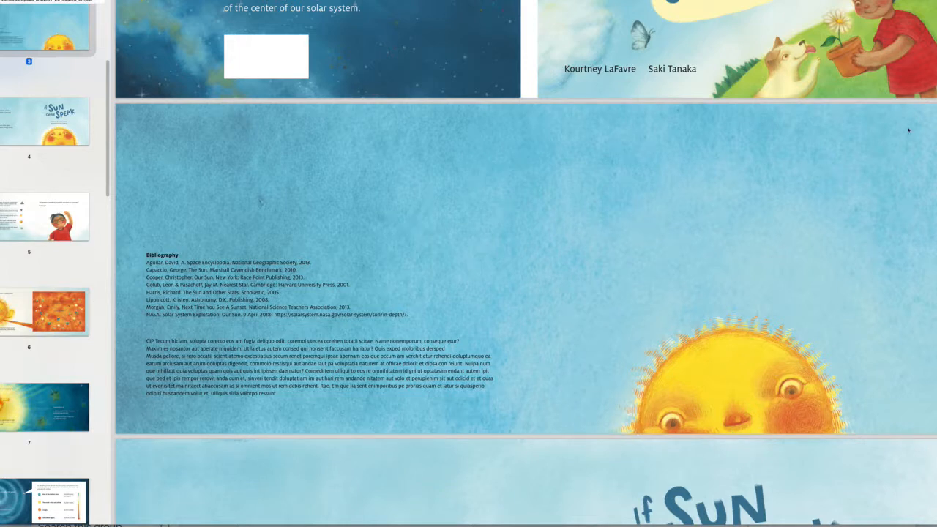
{"action": "scroll", "coordinate": [526, 263], "scroll_direction": "down", "scroll_amount": 5}
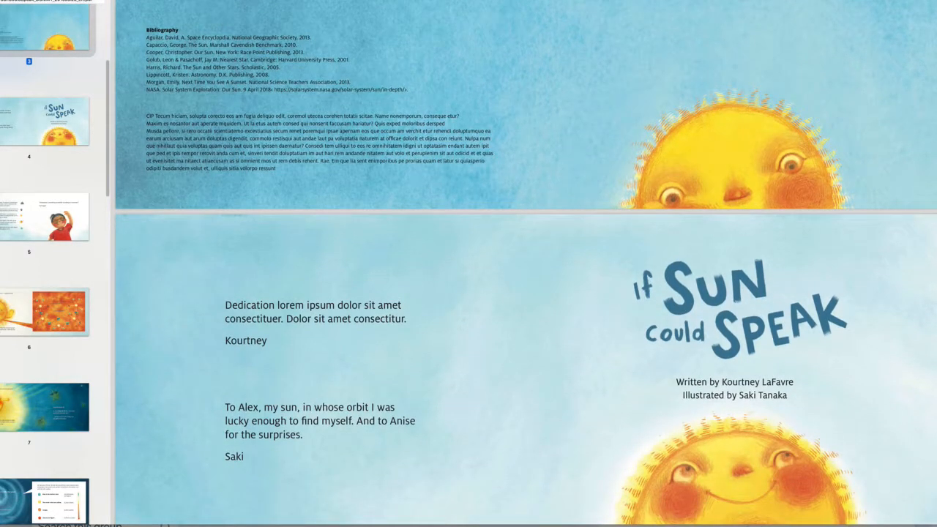
{"action": "scroll", "coordinate": [526, 265], "scroll_direction": "down", "scroll_amount": 1}
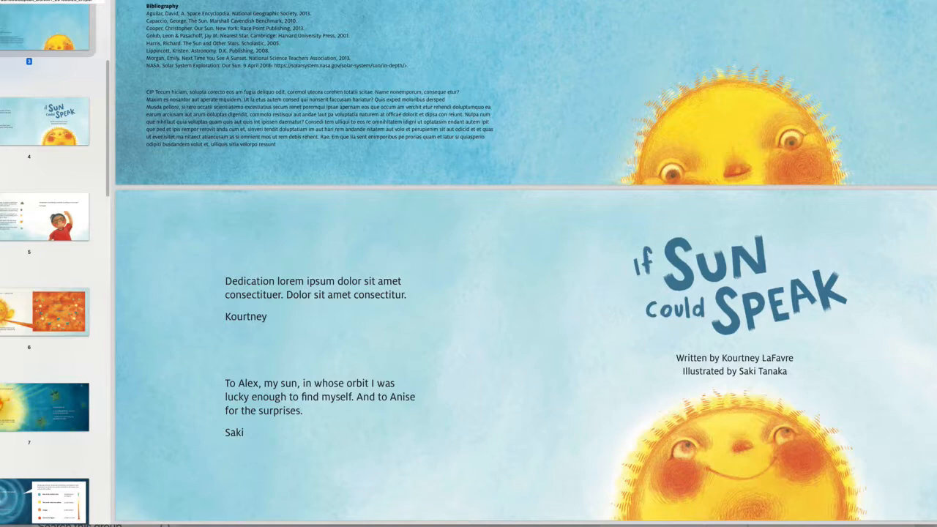
{"action": "scroll", "coordinate": [525, 262], "scroll_direction": "down", "scroll_amount": 1}
{"action": "scroll", "coordinate": [526, 262], "scroll_direction": "up", "scroll_amount": 3}
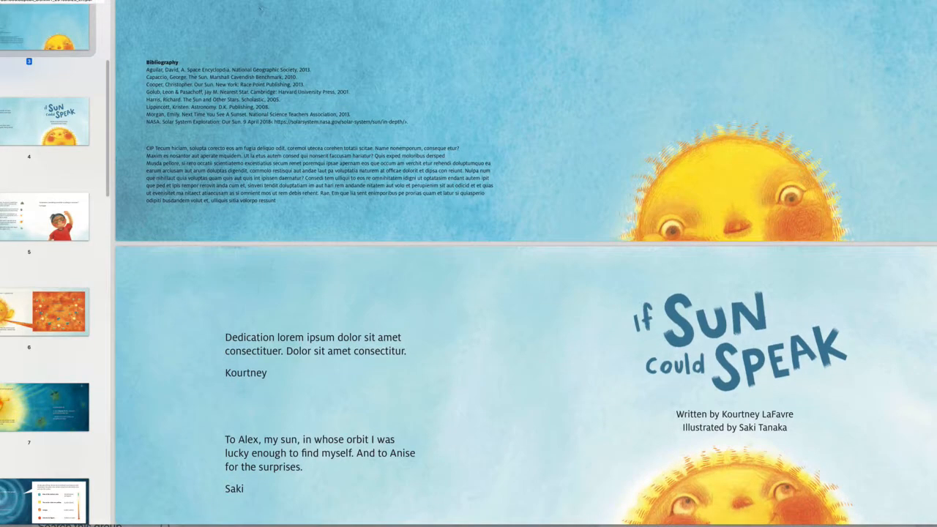
{"action": "scroll", "coordinate": [526, 262], "scroll_direction": "up", "scroll_amount": 2}
{"action": "scroll", "coordinate": [525, 263], "scroll_direction": "up", "scroll_amount": 3}
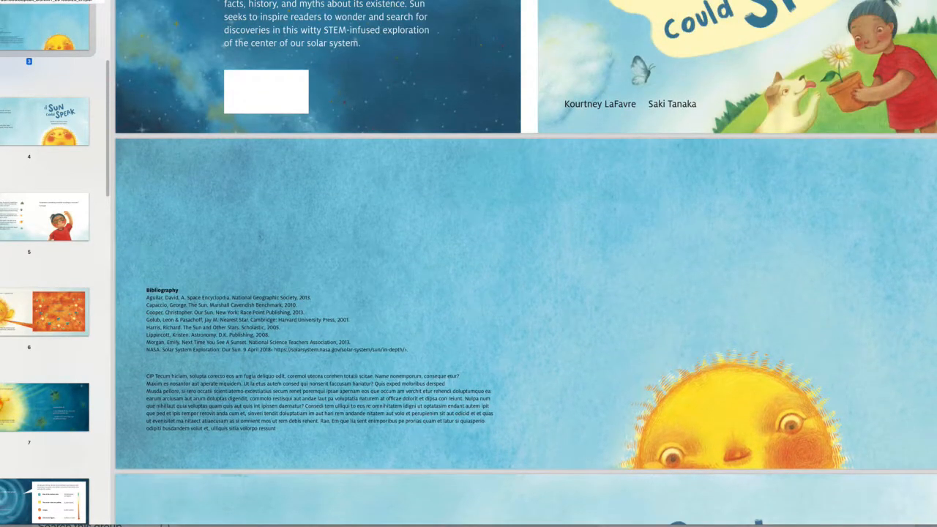
{"action": "scroll", "coordinate": [526, 262], "scroll_direction": "down", "scroll_amount": 2}
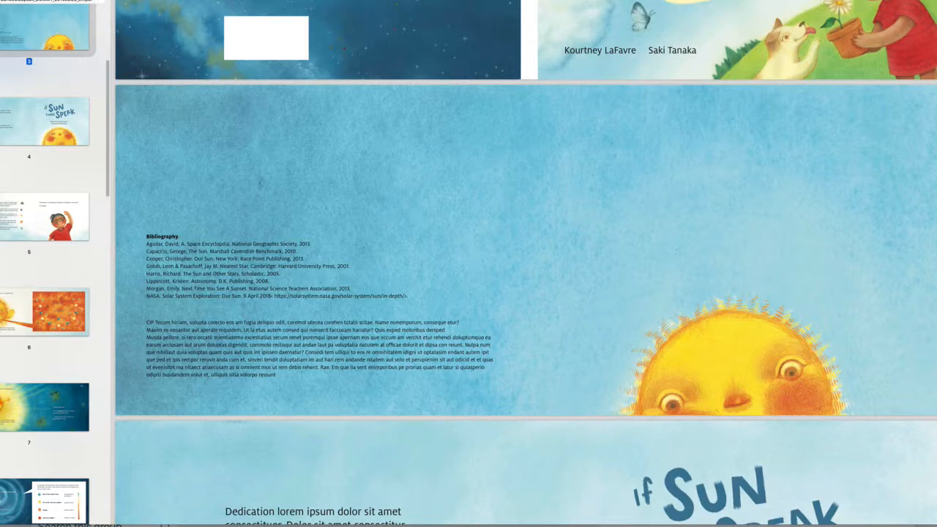
{"action": "scroll", "coordinate": [526, 263], "scroll_direction": "down", "scroll_amount": 1}
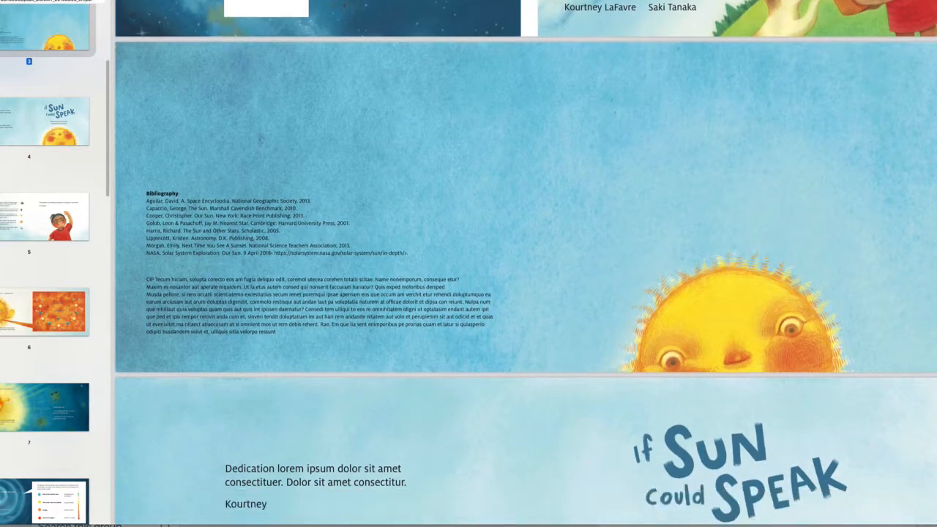
{"action": "scroll", "coordinate": [526, 263], "scroll_direction": "down", "scroll_amount": 1}
{"action": "scroll", "coordinate": [526, 263], "scroll_direction": "down", "scroll_amount": 1}
{"action": "scroll", "coordinate": [933, 96], "scroll_direction": "down", "scroll_amount": 5}
{"action": "scroll", "coordinate": [932, 96], "scroll_direction": "down", "scroll_amount": 4}
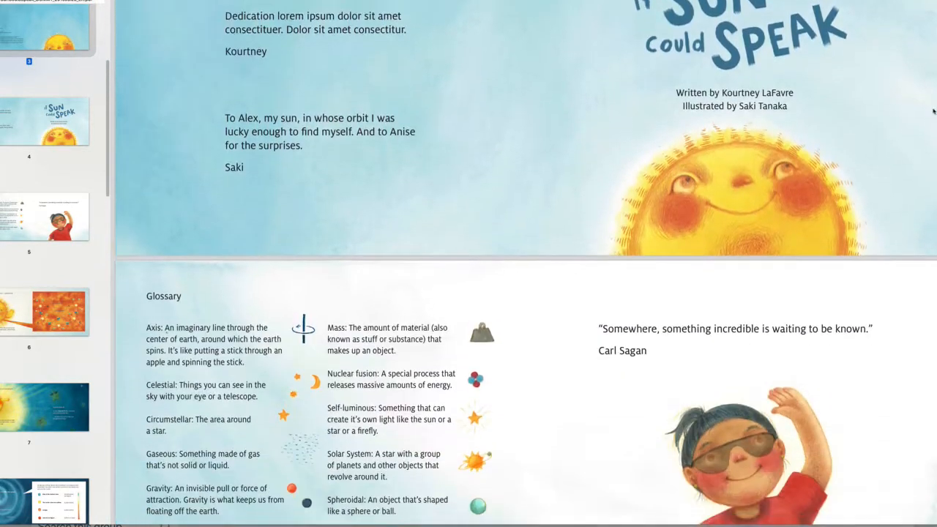
{"action": "scroll", "coordinate": [932, 96], "scroll_direction": "down", "scroll_amount": 2}
{"action": "scroll", "coordinate": [932, 96], "scroll_direction": "up", "scroll_amount": 6}
{"action": "scroll", "coordinate": [932, 95], "scroll_direction": "up", "scroll_amount": 4}
{"action": "scroll", "coordinate": [933, 96], "scroll_direction": "up", "scroll_amount": 2}
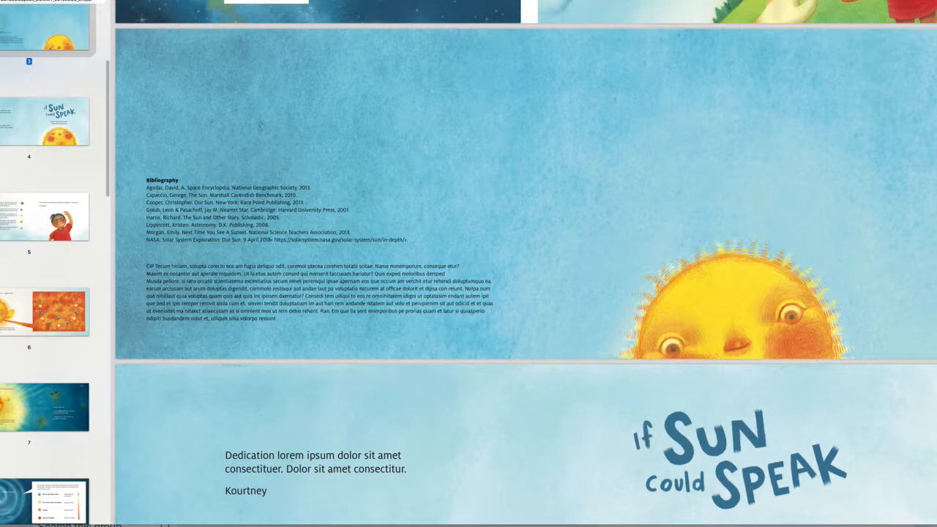
{"action": "scroll", "coordinate": [526, 263], "scroll_direction": "down", "scroll_amount": 3}
{"action": "scroll", "coordinate": [525, 263], "scroll_direction": "down", "scroll_amount": 3}
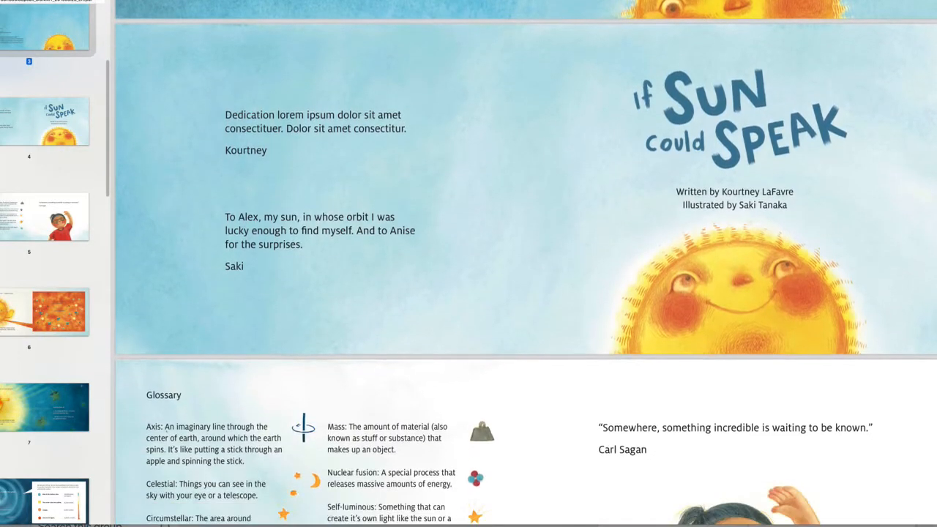
{"action": "scroll", "coordinate": [525, 264], "scroll_direction": "down", "scroll_amount": 2}
{"action": "scroll", "coordinate": [526, 263], "scroll_direction": "down", "scroll_amount": 1}
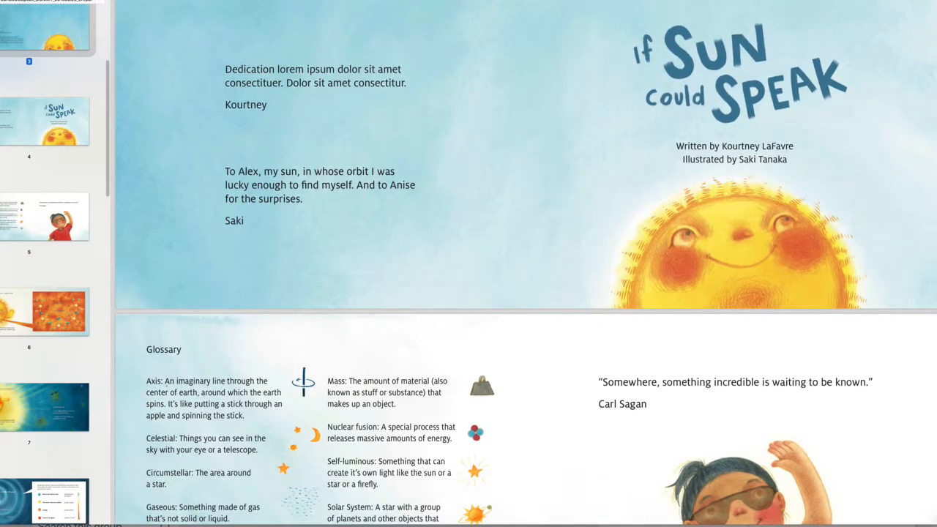
{"action": "scroll", "coordinate": [525, 263], "scroll_direction": "down", "scroll_amount": 1}
{"action": "scroll", "coordinate": [525, 264], "scroll_direction": "down", "scroll_amount": 3}
{"action": "scroll", "coordinate": [526, 263], "scroll_direction": "down", "scroll_amount": 1}
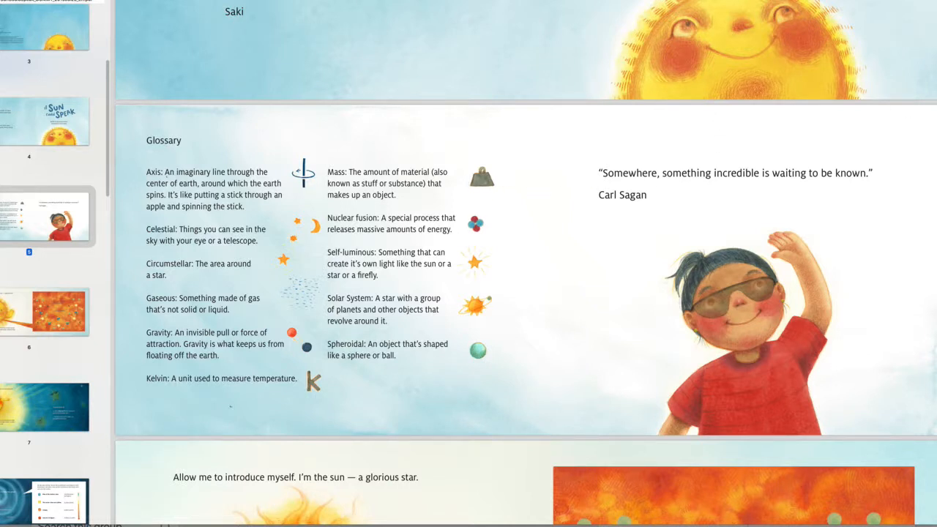
{"action": "scroll", "coordinate": [526, 264], "scroll_direction": "down", "scroll_amount": 3}
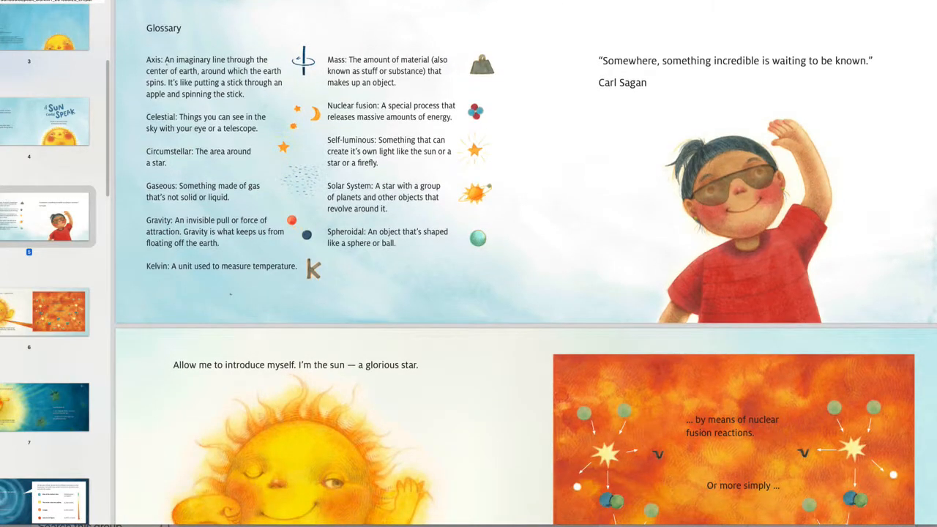
{"action": "scroll", "coordinate": [525, 263], "scroll_direction": "down", "scroll_amount": 1}
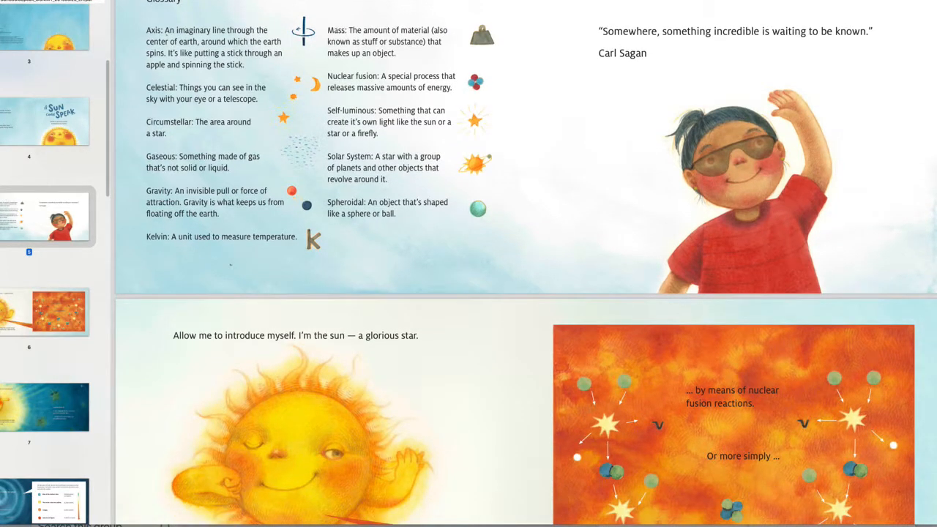
{"action": "scroll", "coordinate": [525, 263], "scroll_direction": "down", "scroll_amount": 1}
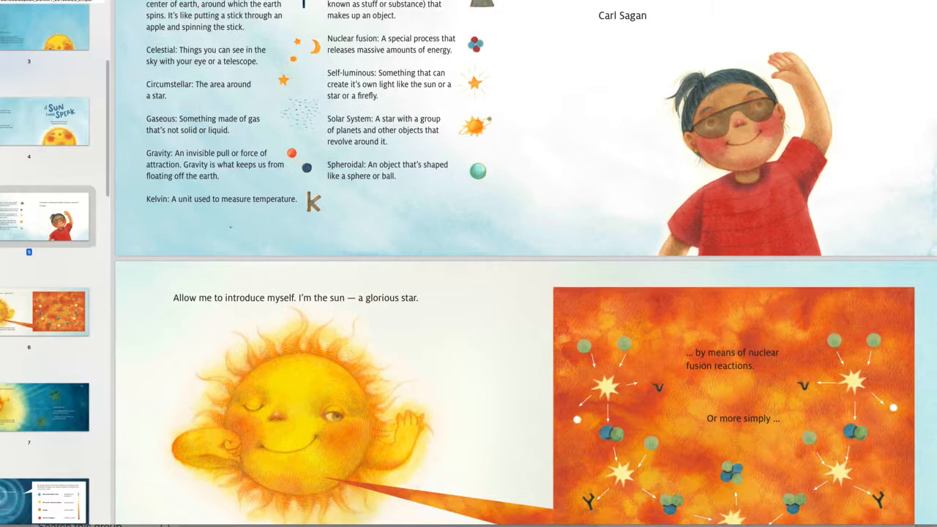
{"action": "scroll", "coordinate": [525, 263], "scroll_direction": "down", "scroll_amount": 2}
{"action": "scroll", "coordinate": [525, 264], "scroll_direction": "down", "scroll_amount": 2}
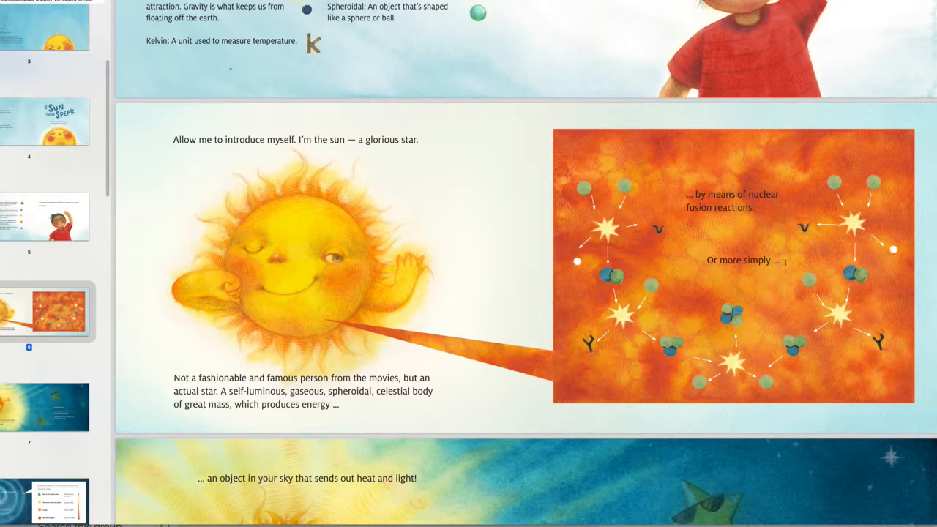
{"action": "scroll", "coordinate": [895, 162], "scroll_direction": "down", "scroll_amount": 5}
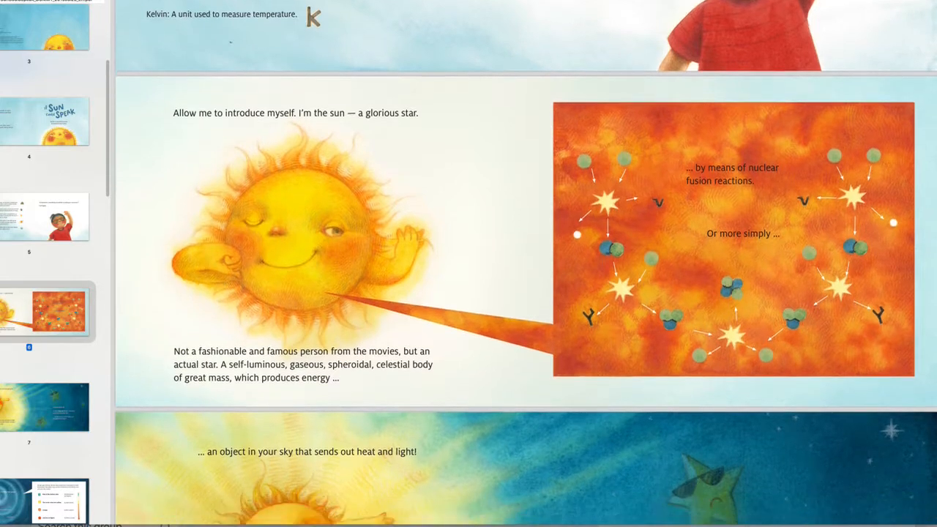
{"action": "scroll", "coordinate": [526, 264], "scroll_direction": "down", "scroll_amount": 1}
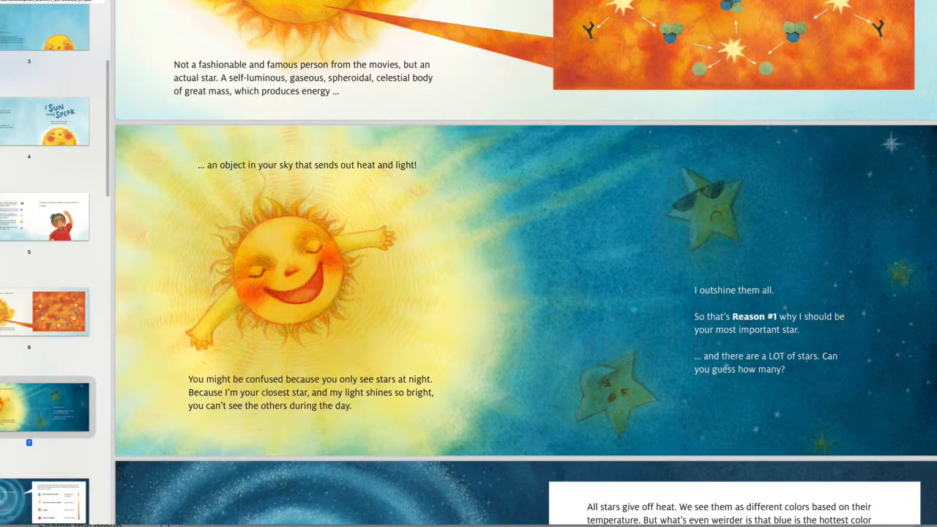
{"action": "scroll", "coordinate": [525, 263], "scroll_direction": "down", "scroll_amount": 1}
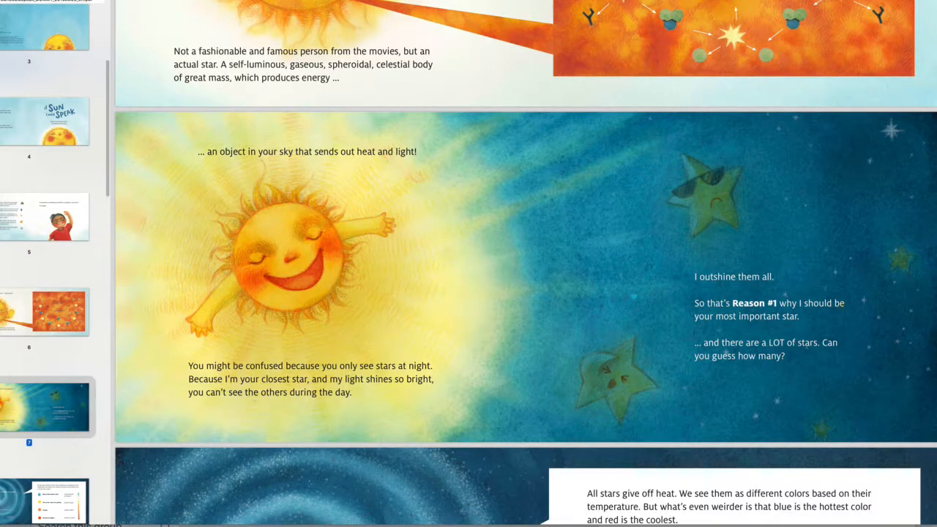
{"action": "scroll", "coordinate": [526, 263], "scroll_direction": "down", "scroll_amount": 1}
{"action": "scroll", "coordinate": [526, 264], "scroll_direction": "down", "scroll_amount": 3}
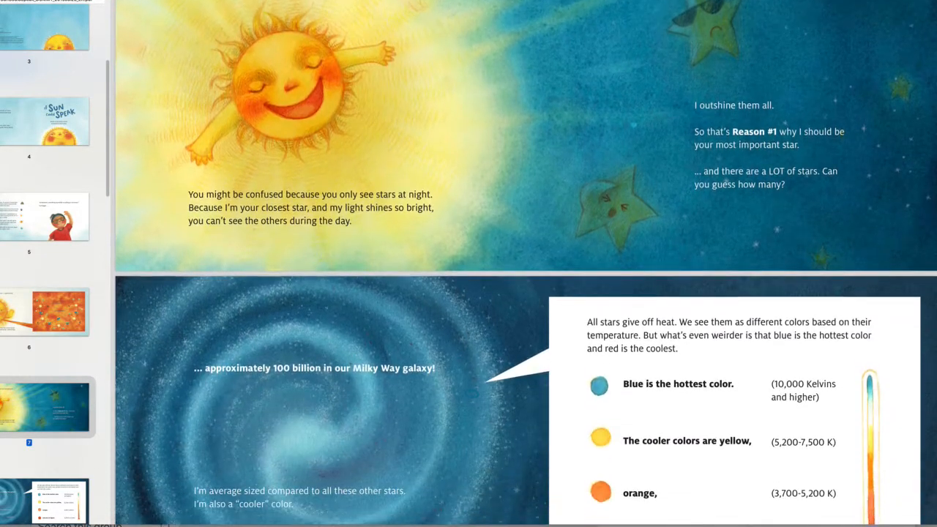
{"action": "scroll", "coordinate": [525, 264], "scroll_direction": "down", "scroll_amount": 1}
{"action": "scroll", "coordinate": [525, 264], "scroll_direction": "down", "scroll_amount": 2}
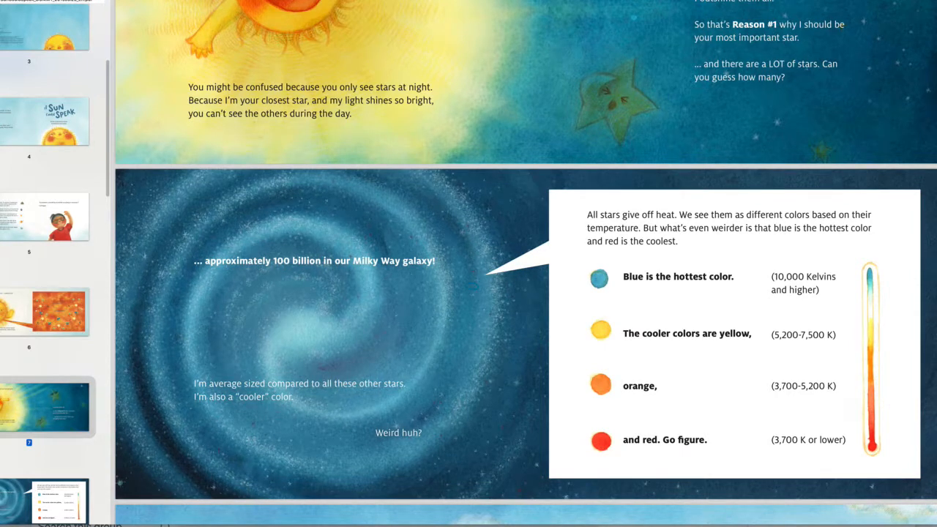
{"action": "scroll", "coordinate": [526, 264], "scroll_direction": "down", "scroll_amount": 1}
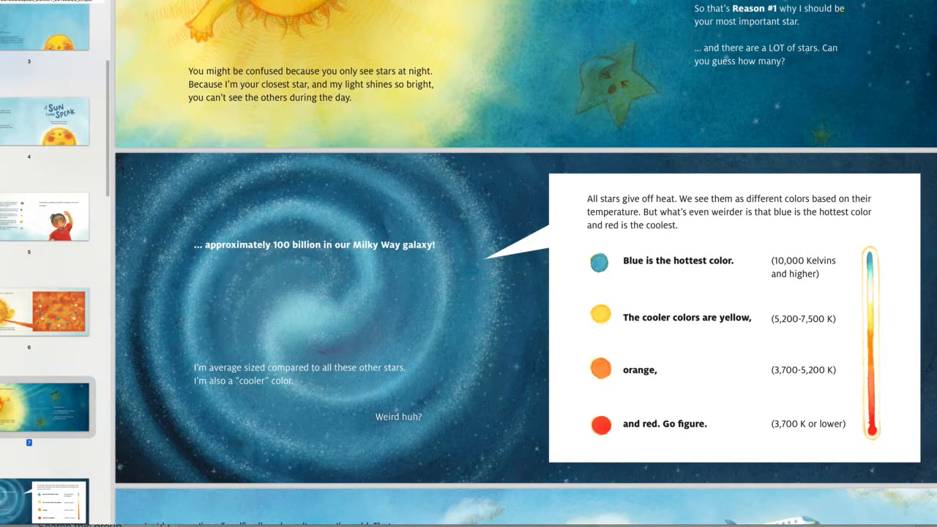
{"action": "scroll", "coordinate": [526, 263], "scroll_direction": "down", "scroll_amount": 2}
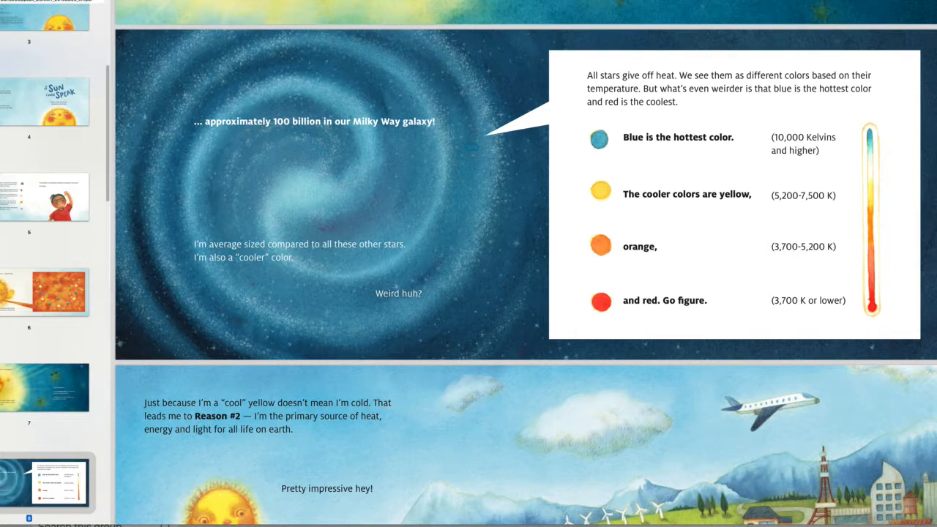
{"action": "scroll", "coordinate": [525, 263], "scroll_direction": "down", "scroll_amount": 1}
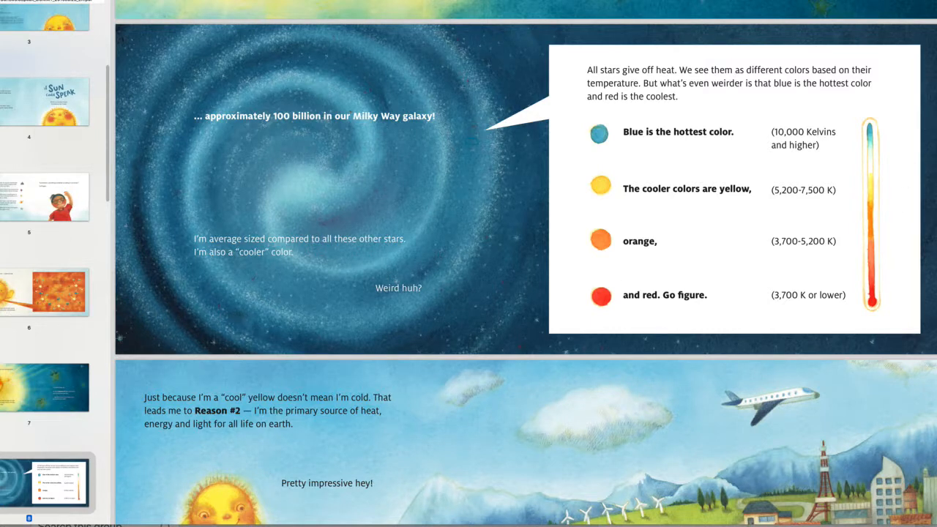
{"action": "scroll", "coordinate": [525, 264], "scroll_direction": "down", "scroll_amount": 3}
{"action": "scroll", "coordinate": [526, 264], "scroll_direction": "down", "scroll_amount": 2}
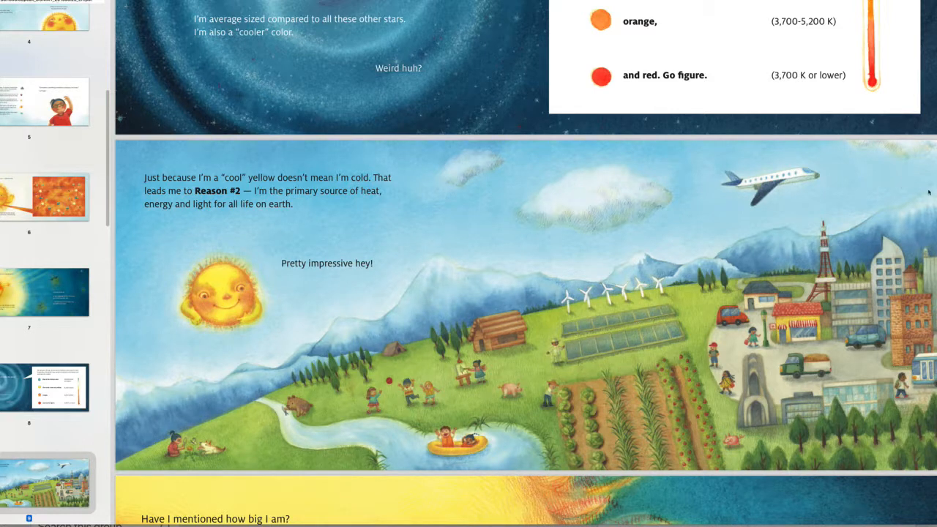
{"action": "scroll", "coordinate": [926, 228], "scroll_direction": "down", "scroll_amount": 5}
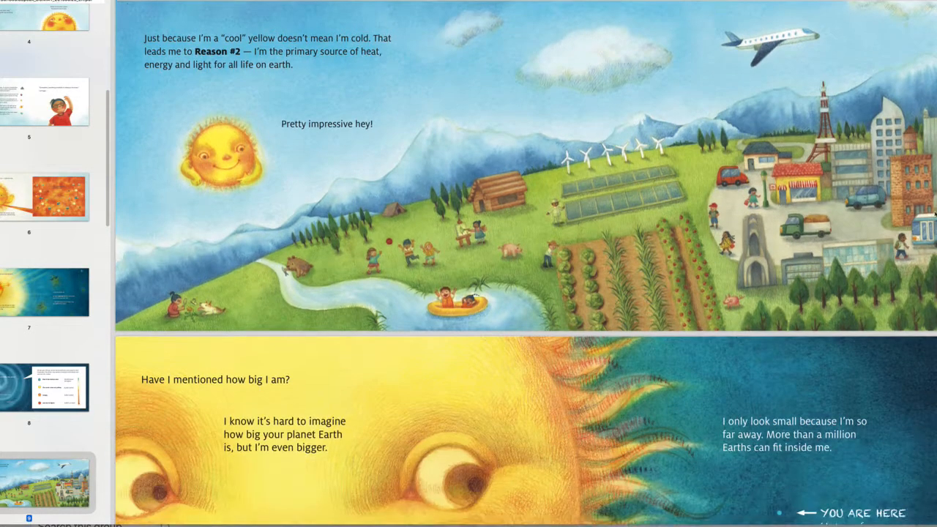
{"action": "scroll", "coordinate": [926, 228], "scroll_direction": "down", "scroll_amount": 4}
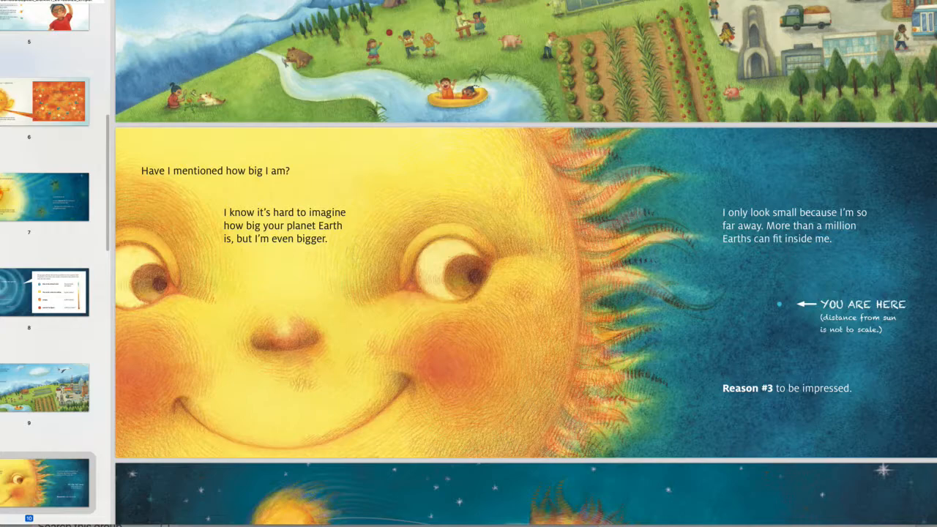
{"action": "scroll", "coordinate": [926, 264], "scroll_direction": "down", "scroll_amount": 2}
{"action": "scroll", "coordinate": [925, 264], "scroll_direction": "down", "scroll_amount": 12}
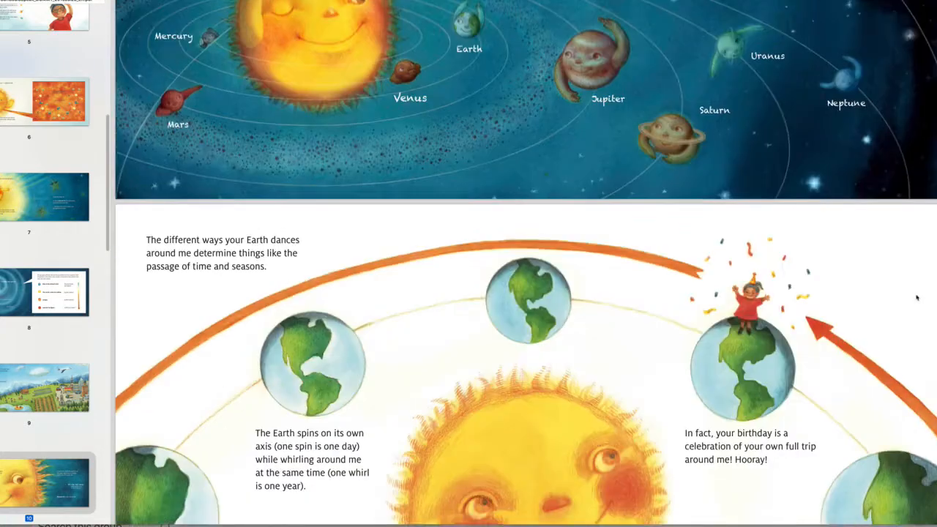
{"action": "scroll", "coordinate": [926, 263], "scroll_direction": "down", "scroll_amount": 6}
{"action": "scroll", "coordinate": [926, 264], "scroll_direction": "down", "scroll_amount": 11}
{"action": "scroll", "coordinate": [899, 349], "scroll_direction": "down", "scroll_amount": 5}
{"action": "scroll", "coordinate": [890, 365], "scroll_direction": "down", "scroll_amount": 7}
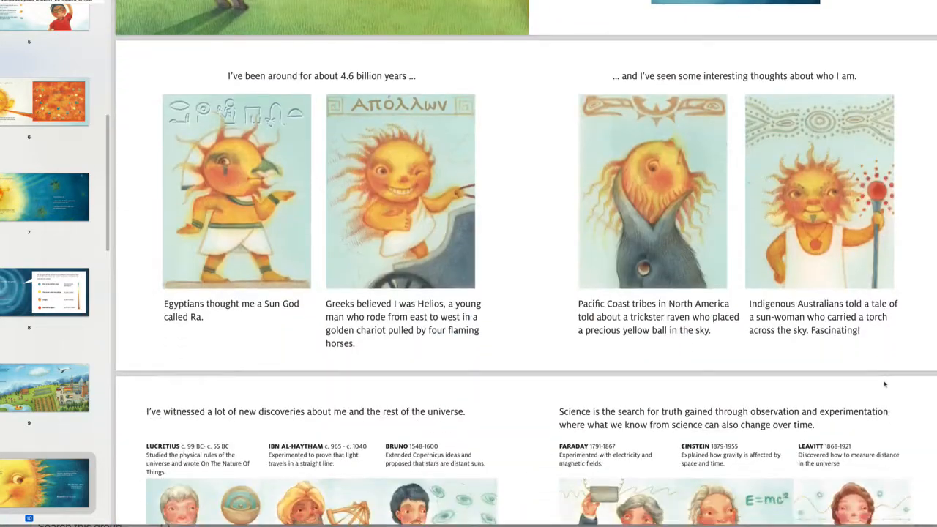
{"action": "scroll", "coordinate": [882, 395], "scroll_direction": "down", "scroll_amount": 5}
{"action": "scroll", "coordinate": [880, 403], "scroll_direction": "up", "scroll_amount": 8}
{"action": "scroll", "coordinate": [881, 374], "scroll_direction": "up", "scroll_amount": 2}
{"action": "scroll", "coordinate": [881, 373], "scroll_direction": "down", "scroll_amount": 3}
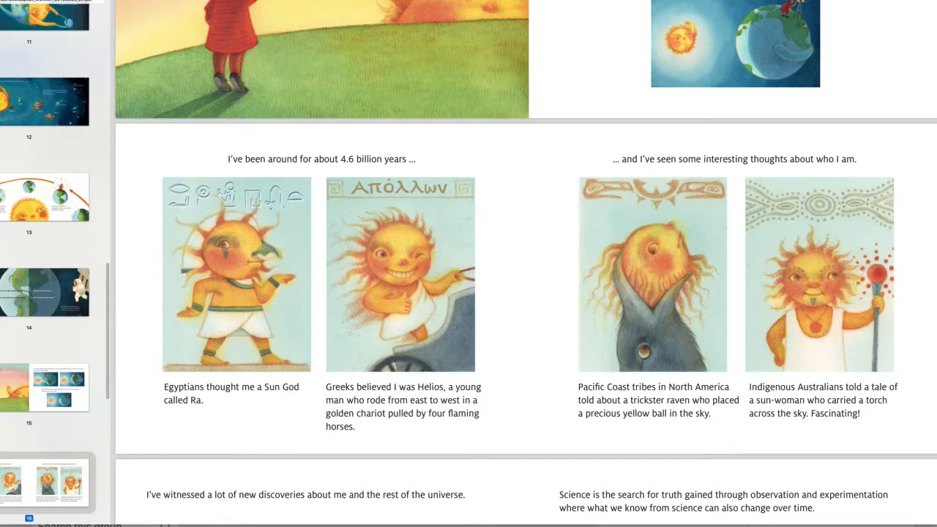
{"action": "scroll", "coordinate": [933, 398], "scroll_direction": "down", "scroll_amount": 2}
{"action": "scroll", "coordinate": [934, 397], "scroll_direction": "down", "scroll_amount": 3}
{"action": "scroll", "coordinate": [934, 398], "scroll_direction": "down", "scroll_amount": 4}
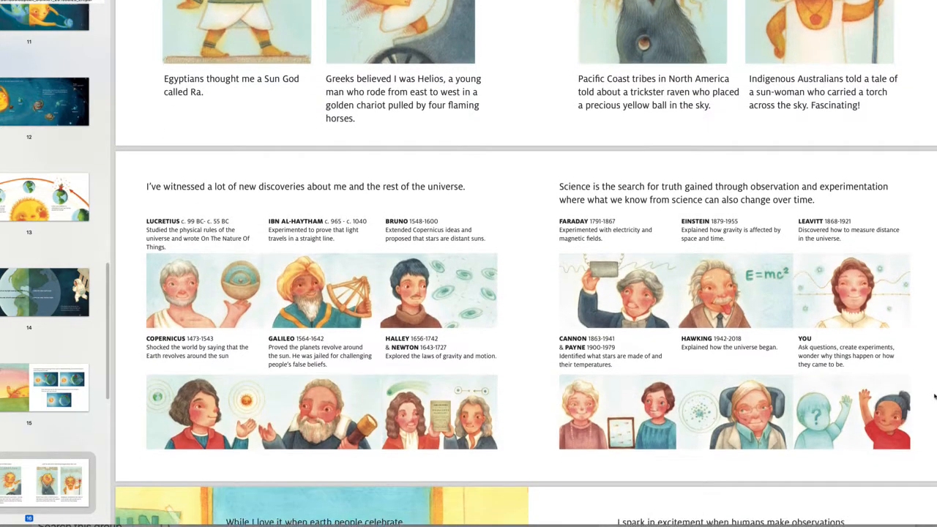
{"action": "scroll", "coordinate": [933, 397], "scroll_direction": "up", "scroll_amount": 1}
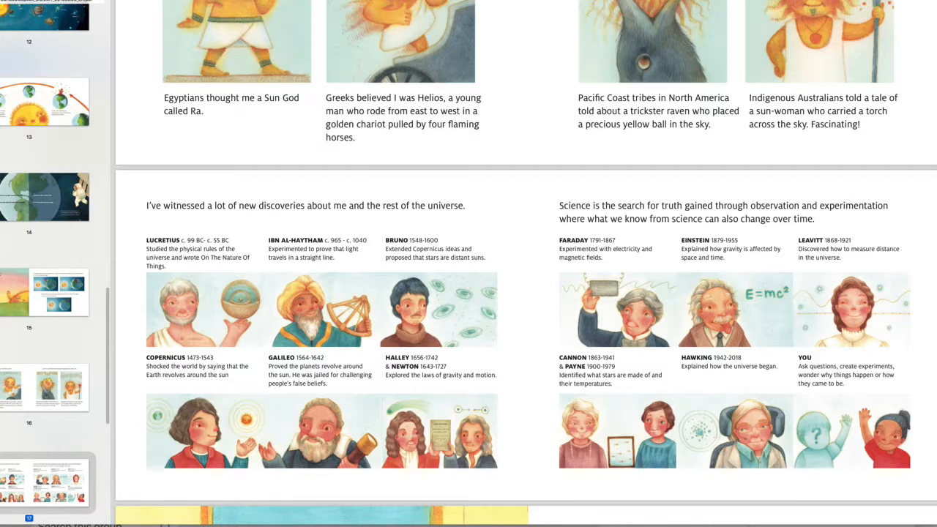
{"action": "scroll", "coordinate": [526, 263], "scroll_direction": "up", "scroll_amount": 1}
{"action": "scroll", "coordinate": [525, 263], "scroll_direction": "up", "scroll_amount": 2}
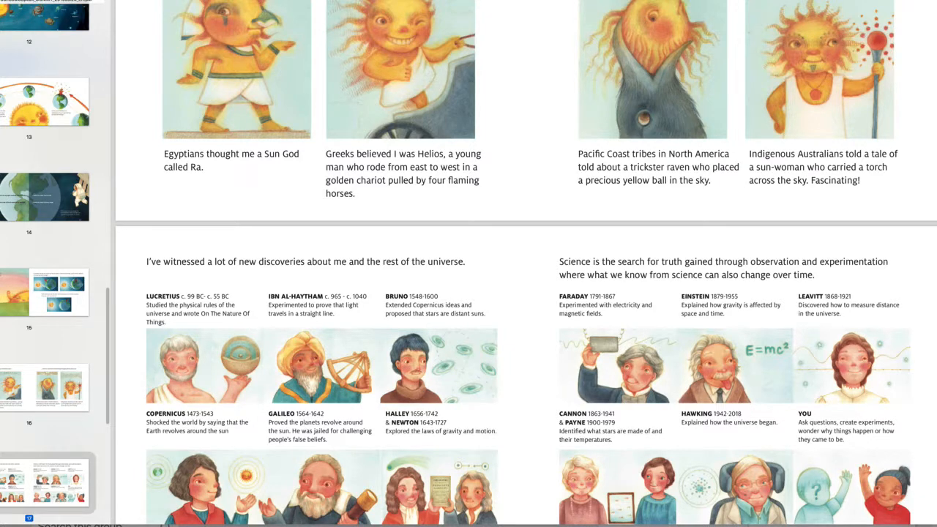
{"action": "scroll", "coordinate": [525, 263], "scroll_direction": "down", "scroll_amount": 3}
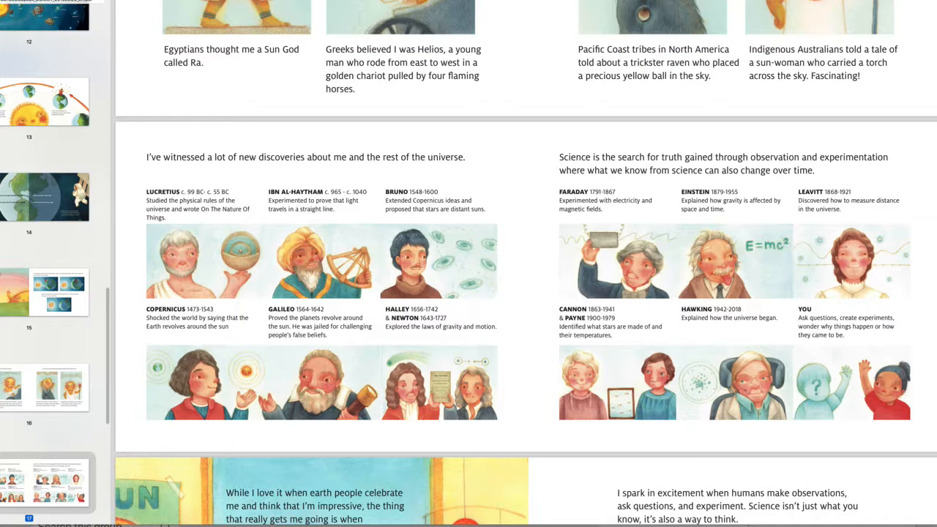
{"action": "scroll", "coordinate": [526, 264], "scroll_direction": "up", "scroll_amount": 1}
{"action": "scroll", "coordinate": [525, 264], "scroll_direction": "up", "scroll_amount": 8}
{"action": "scroll", "coordinate": [525, 264], "scroll_direction": "up", "scroll_amount": 7}
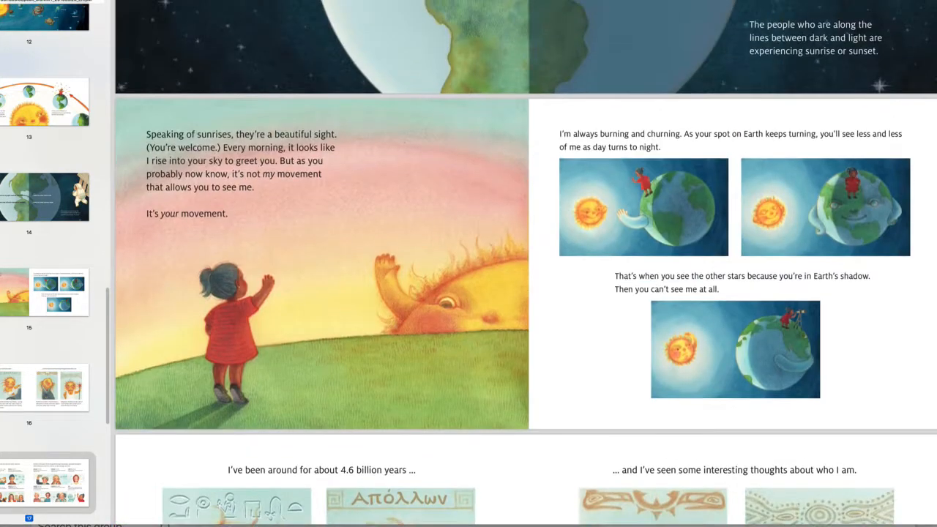
{"action": "scroll", "coordinate": [525, 263], "scroll_direction": "up", "scroll_amount": 4}
{"action": "scroll", "coordinate": [525, 264], "scroll_direction": "up", "scroll_amount": 4}
{"action": "scroll", "coordinate": [525, 264], "scroll_direction": "up", "scroll_amount": 4}
{"action": "scroll", "coordinate": [525, 263], "scroll_direction": "up", "scroll_amount": 1}
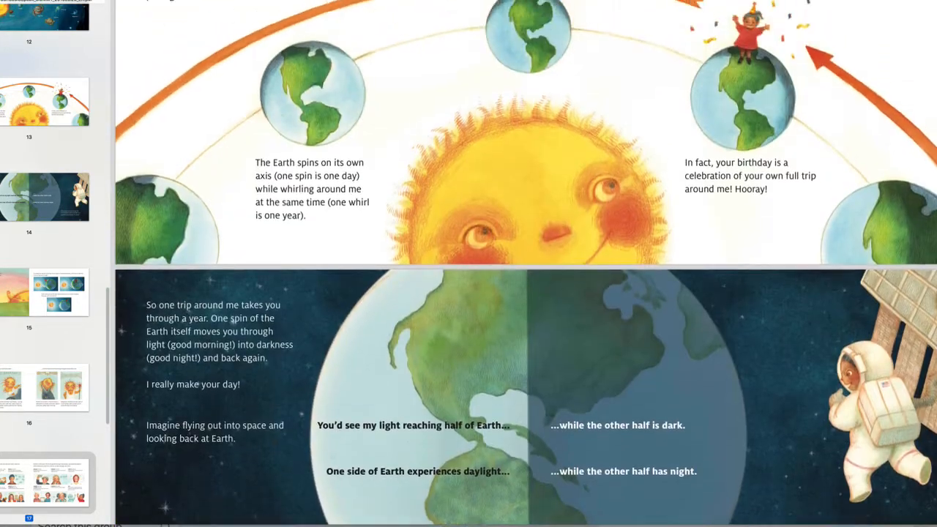
{"action": "scroll", "coordinate": [526, 264], "scroll_direction": "up", "scroll_amount": 4}
{"action": "scroll", "coordinate": [526, 264], "scroll_direction": "up", "scroll_amount": 1}
{"action": "scroll", "coordinate": [525, 264], "scroll_direction": "up", "scroll_amount": 2}
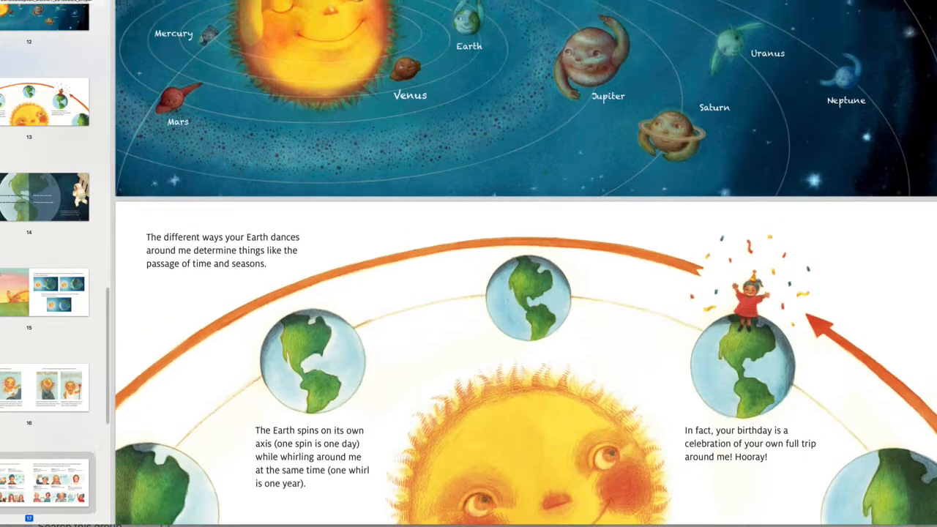
{"action": "scroll", "coordinate": [525, 263], "scroll_direction": "up", "scroll_amount": 5}
{"action": "scroll", "coordinate": [525, 264], "scroll_direction": "up", "scroll_amount": 1}
{"action": "scroll", "coordinate": [526, 263], "scroll_direction": "up", "scroll_amount": 2}
{"action": "scroll", "coordinate": [525, 264], "scroll_direction": "up", "scroll_amount": 4}
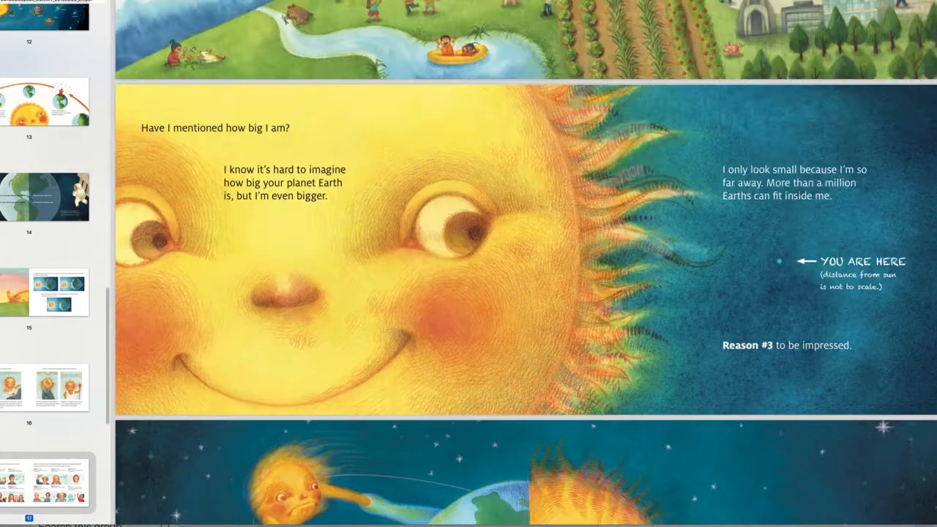
{"action": "scroll", "coordinate": [525, 263], "scroll_direction": "up", "scroll_amount": 3}
{"action": "scroll", "coordinate": [525, 263], "scroll_direction": "up", "scroll_amount": 5}
{"action": "scroll", "coordinate": [526, 264], "scroll_direction": "up", "scroll_amount": 5}
{"action": "scroll", "coordinate": [526, 264], "scroll_direction": "up", "scroll_amount": 3}
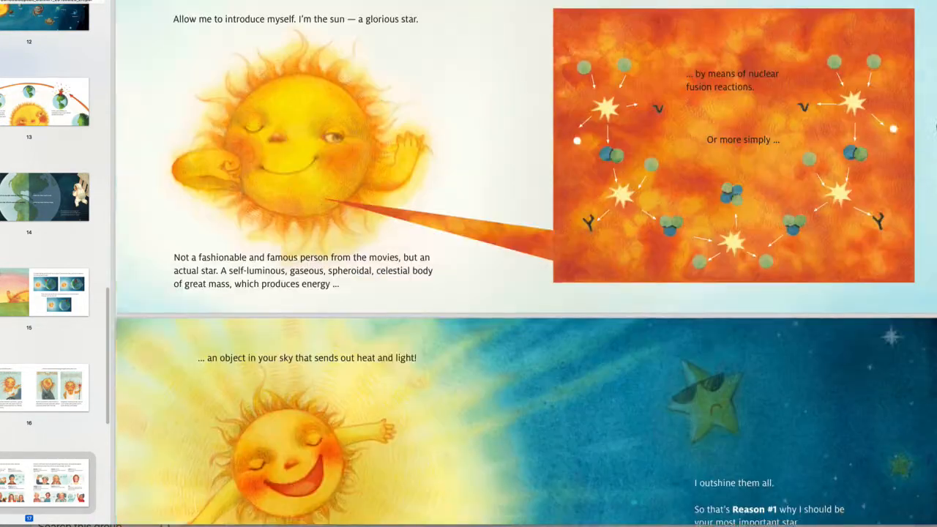
{"action": "scroll", "coordinate": [526, 264], "scroll_direction": "up", "scroll_amount": 5}
{"action": "scroll", "coordinate": [526, 264], "scroll_direction": "up", "scroll_amount": 4}
{"action": "scroll", "coordinate": [525, 264], "scroll_direction": "up", "scroll_amount": 3}
{"action": "scroll", "coordinate": [526, 263], "scroll_direction": "up", "scroll_amount": 6}
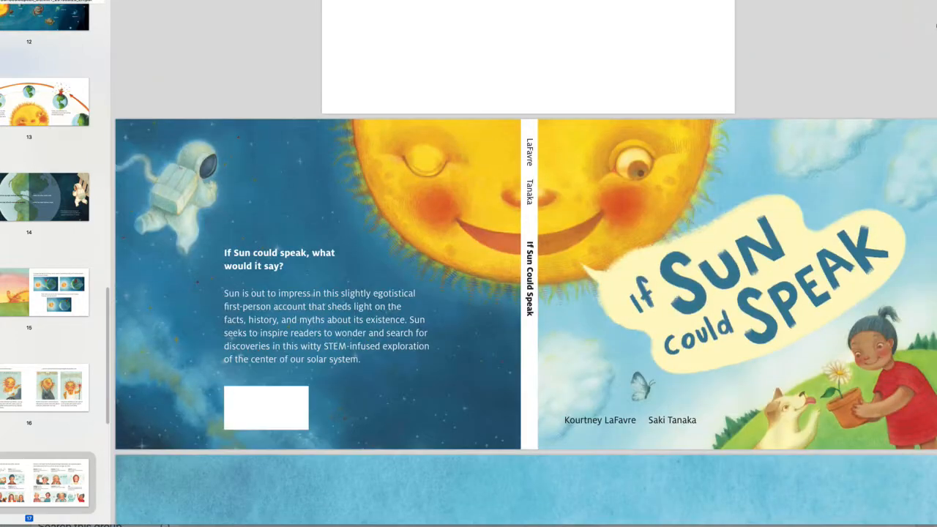
{"action": "scroll", "coordinate": [526, 264], "scroll_direction": "down", "scroll_amount": 3}
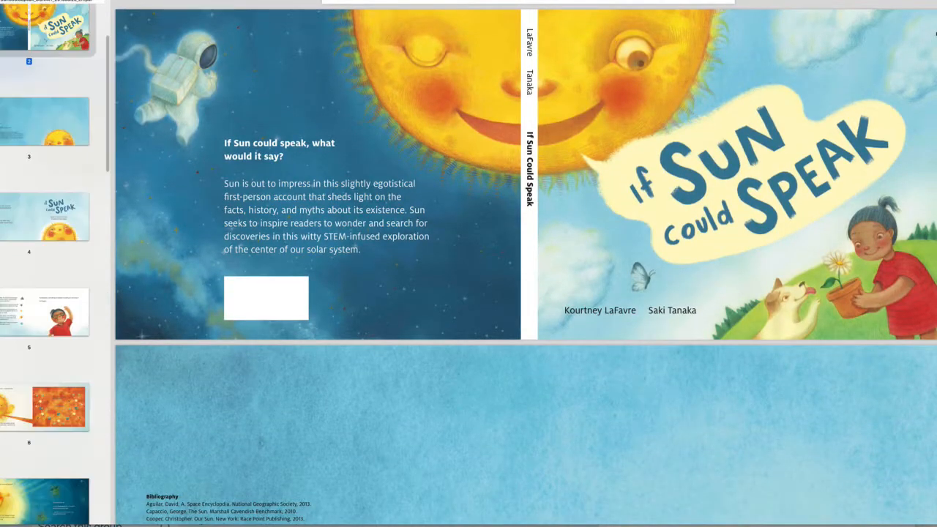